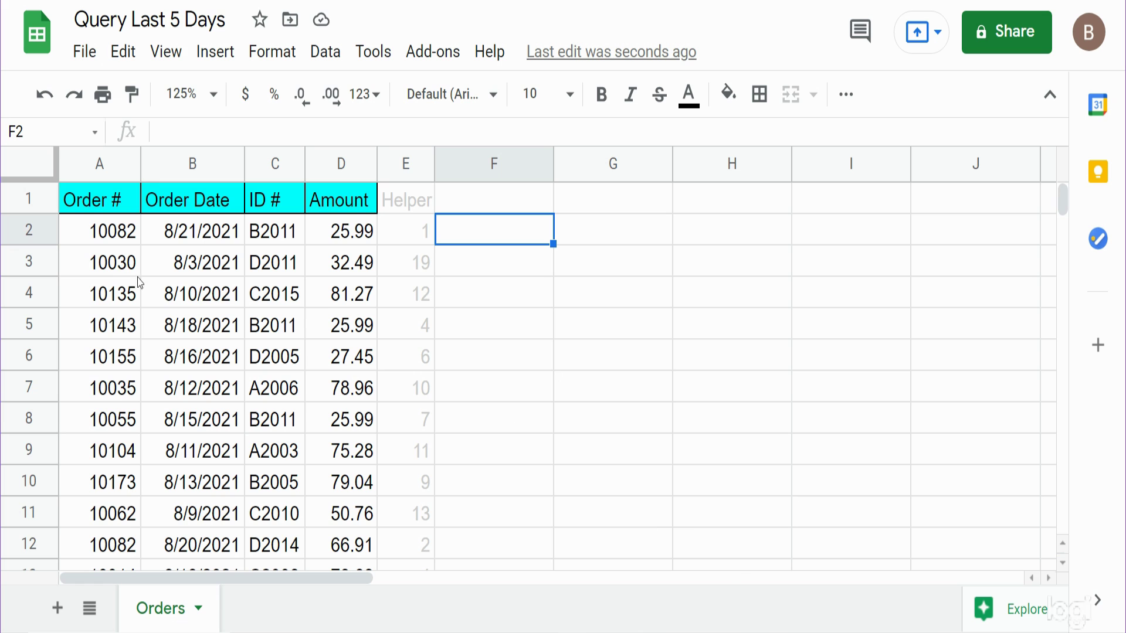
Step: Review the Order Date values, then begin a =Query( formula in F2
{"action": "left_click", "coordinate": [194, 164]}
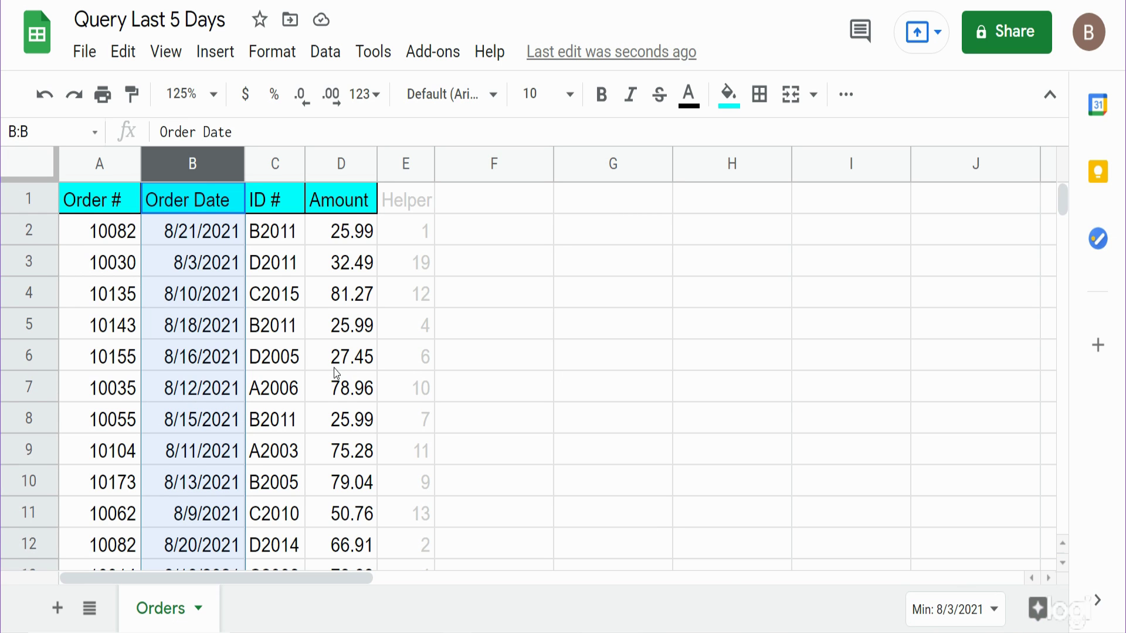
{"action": "left_click", "coordinate": [206, 247]}
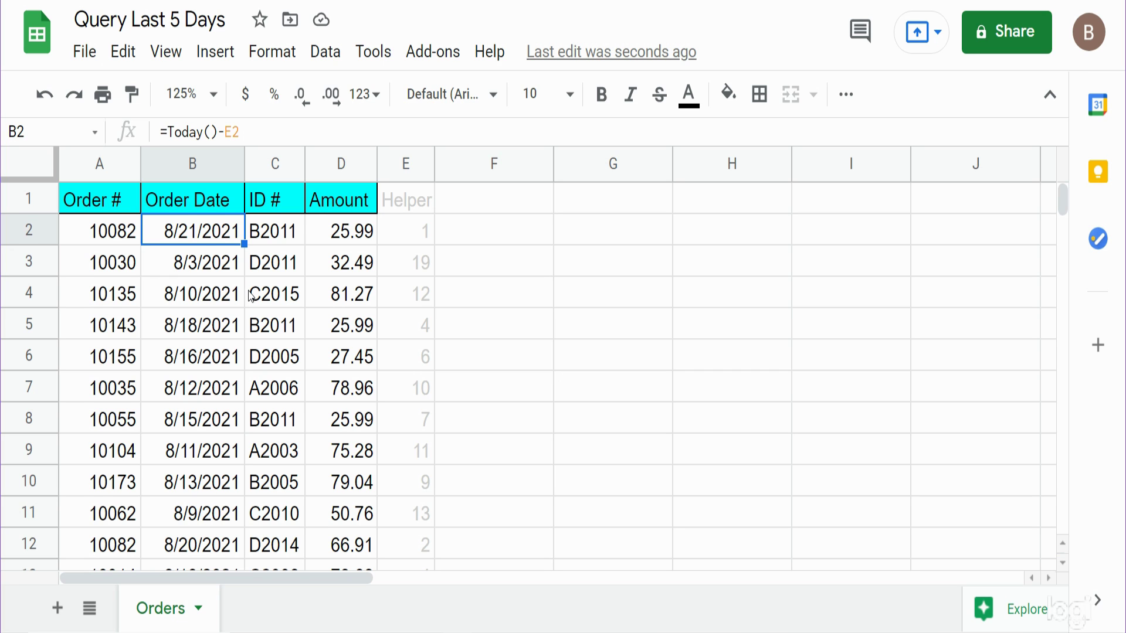
{"action": "left_click", "coordinate": [525, 237]}
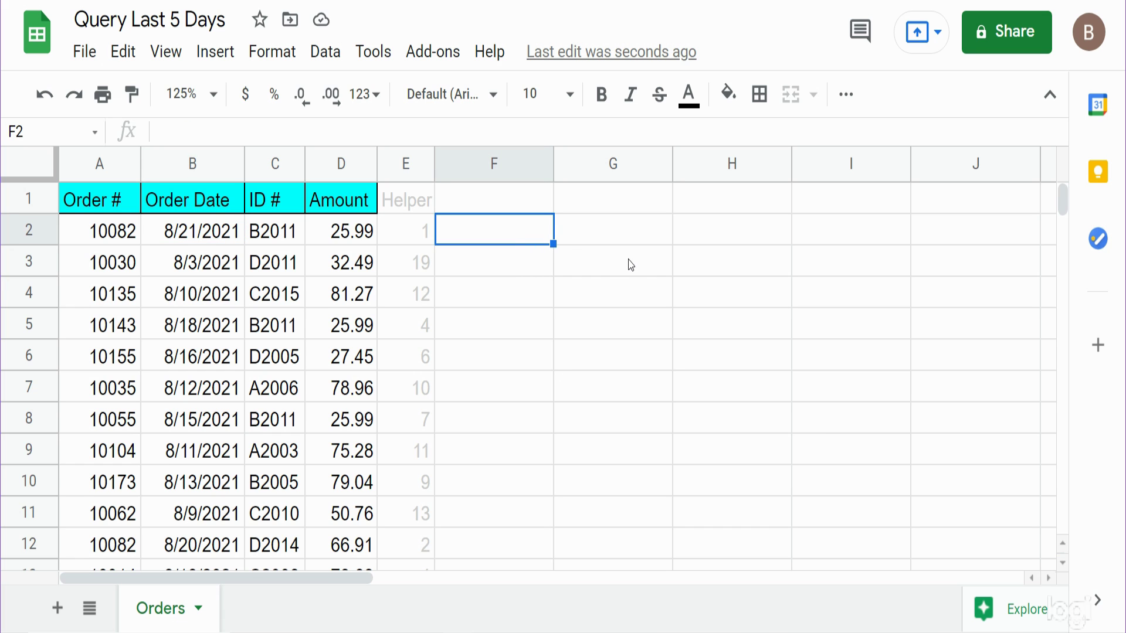
{"action": "type", "text": "=Query"}
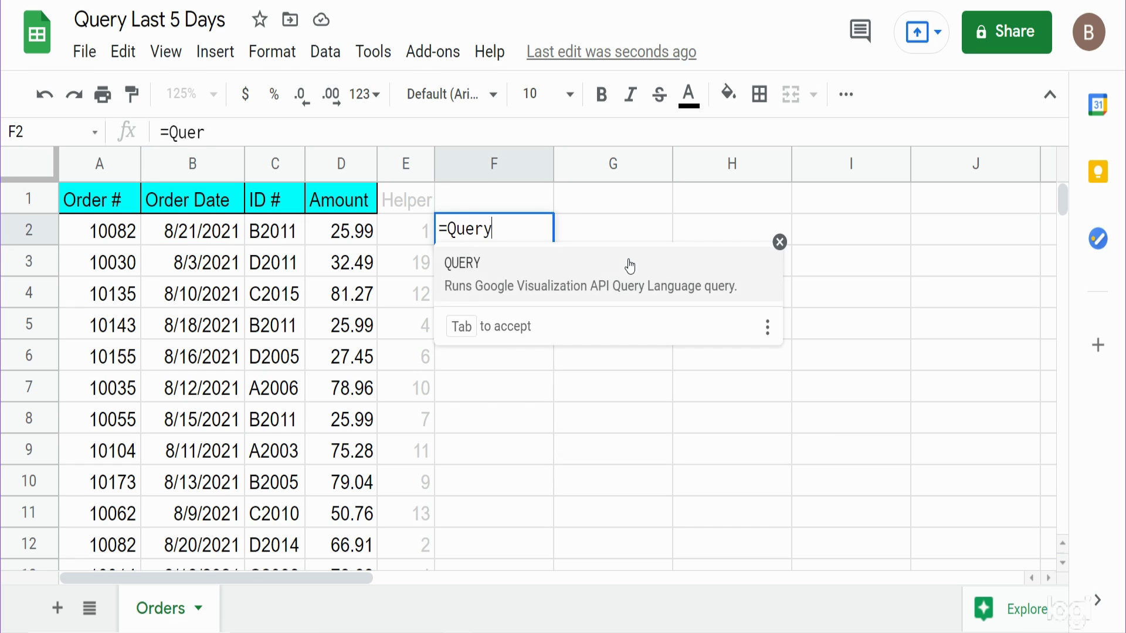
{"action": "type", "text": "("}
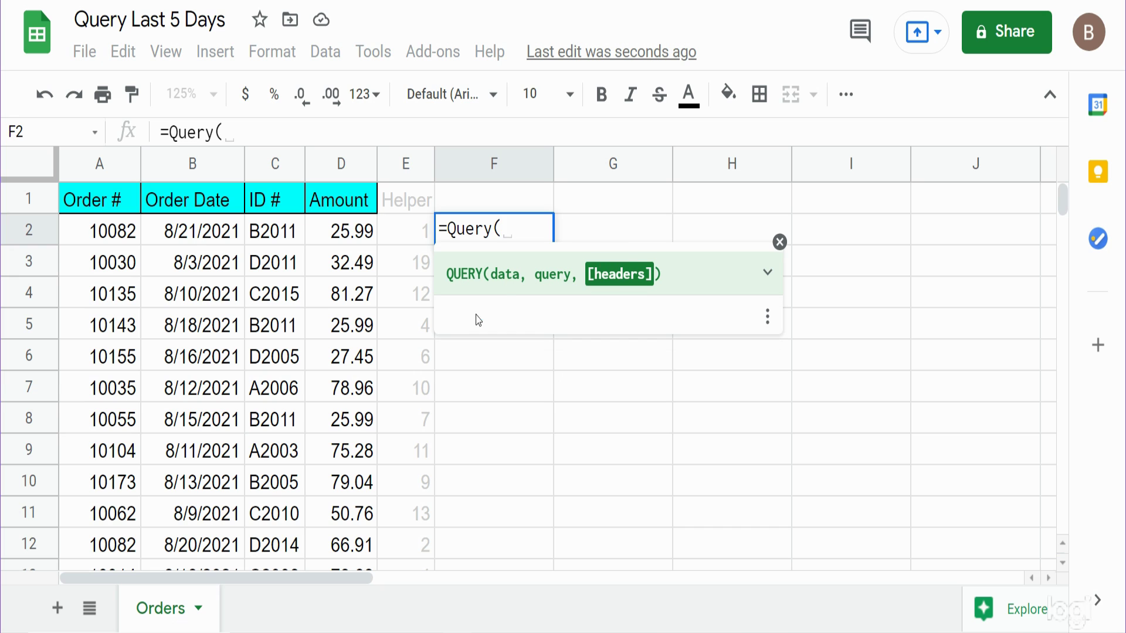
Step: Enter the open-ended absolute data range $A$1:$D, followed by a comma
{"action": "left_click", "coordinate": [90, 201]}
{"action": "key", "text": "shift+Right"}
{"action": "key", "text": "shift+Right"}
{"action": "key", "text": "shift+Right"}
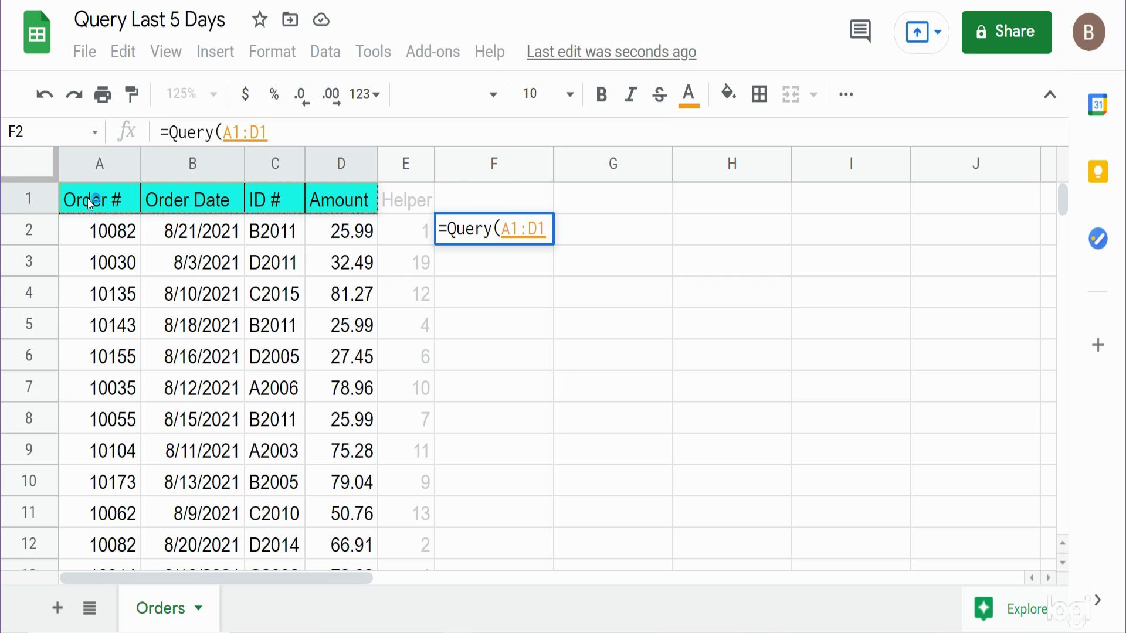
{"action": "key", "text": "ctrl+shift+Down"}
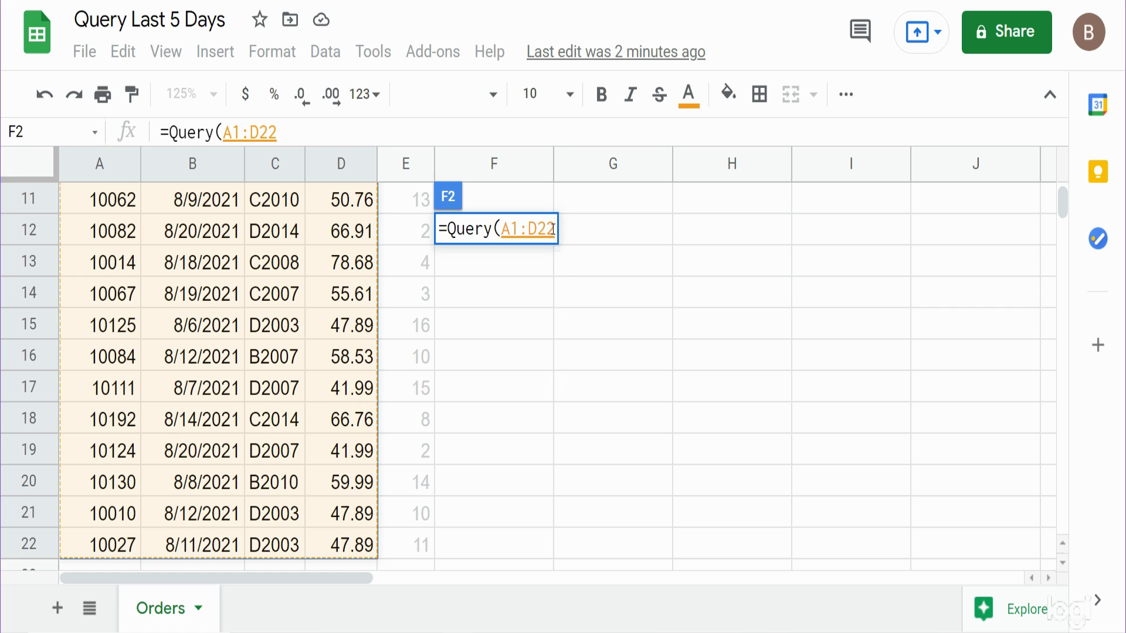
{"action": "left_click_drag", "start_coordinate": [556, 229], "coordinate": [538, 231]}
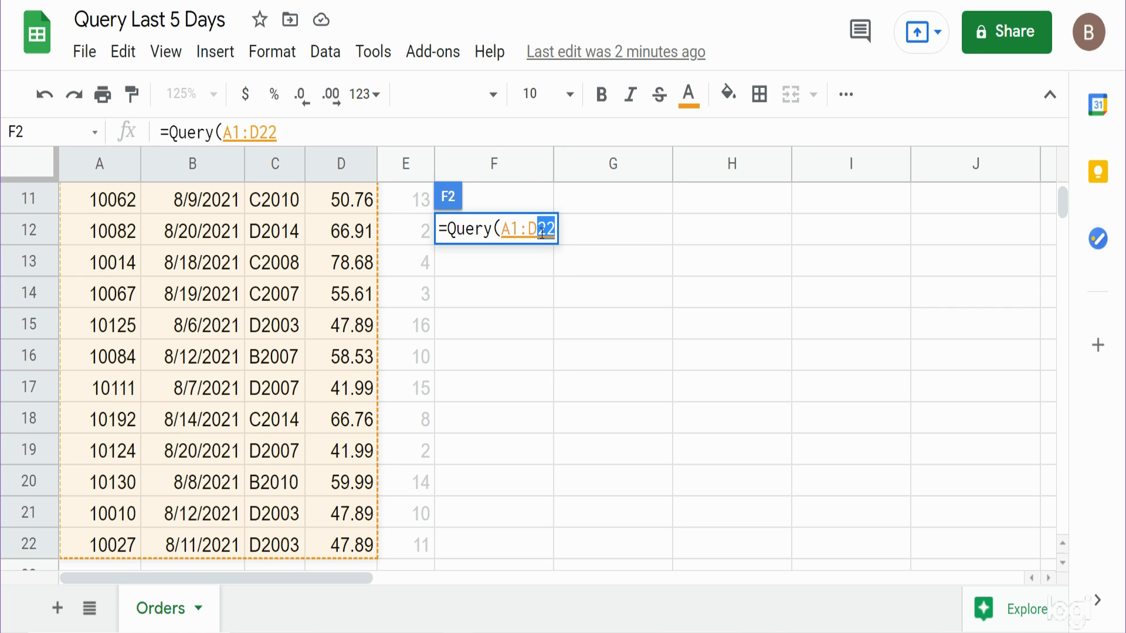
{"action": "key", "text": "BackSpace"}
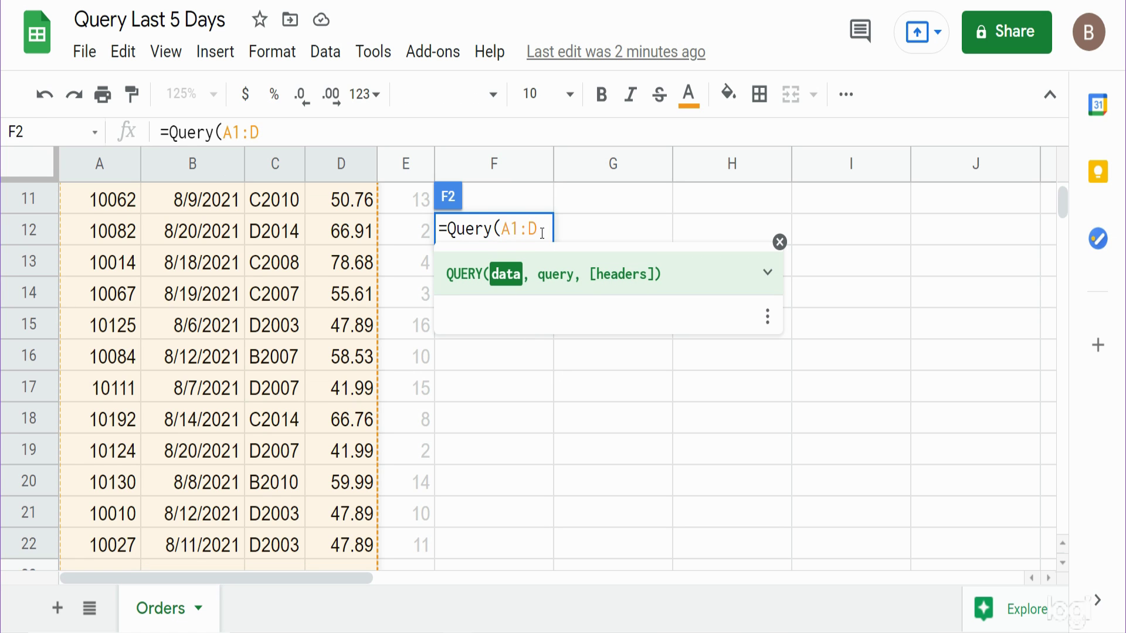
{"action": "double_click", "coordinate": [540, 228]}
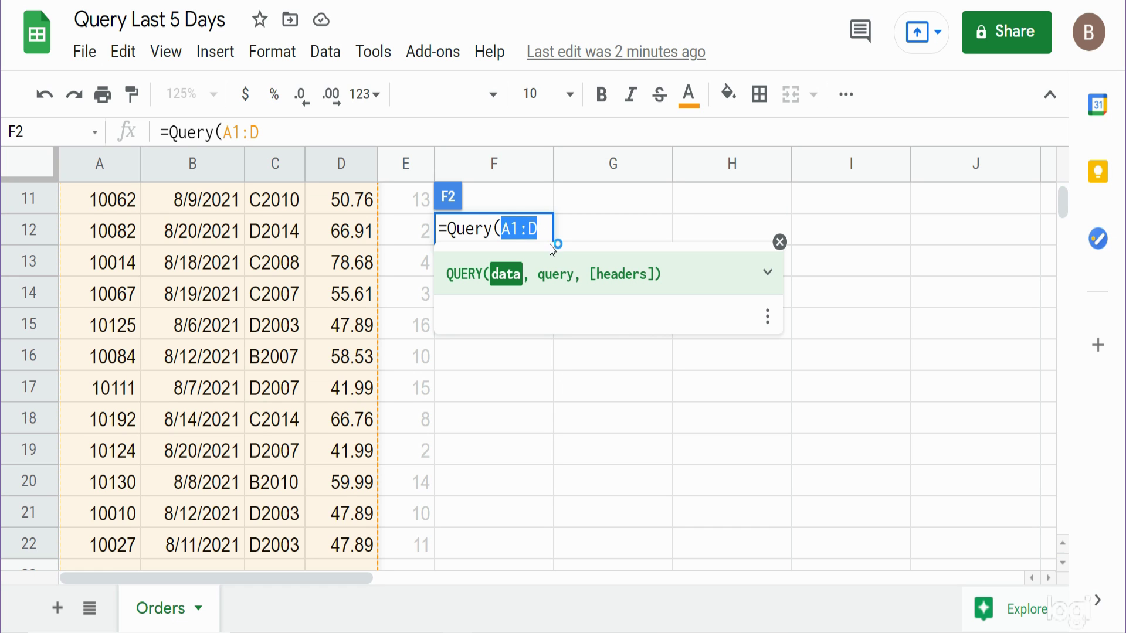
{"action": "key", "text": "F4"}
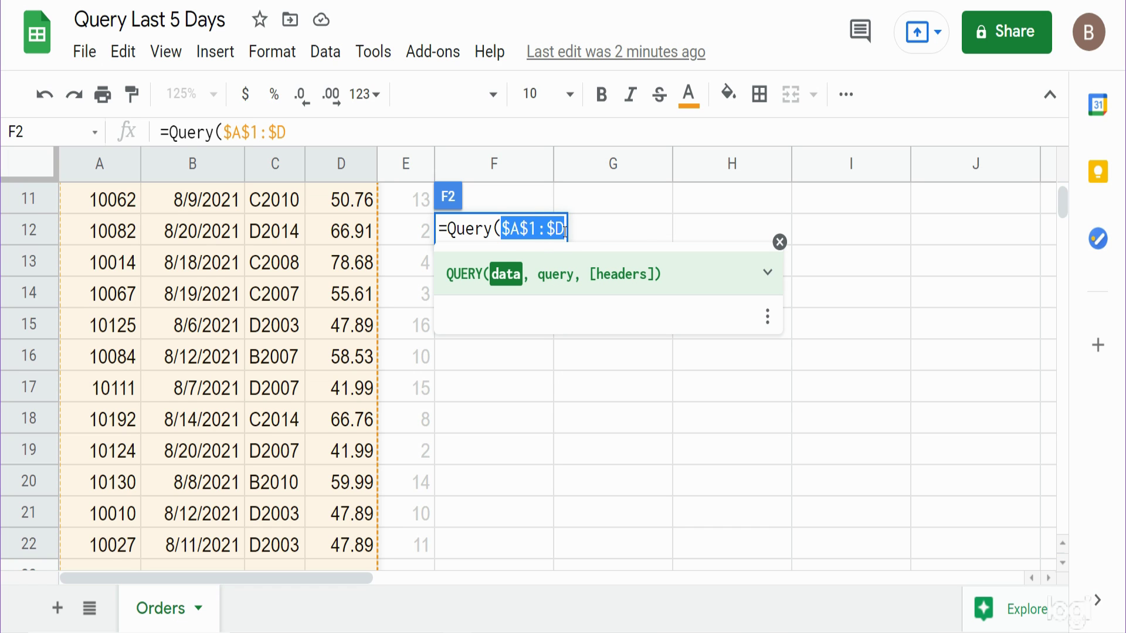
{"action": "key", "text": "Right"}
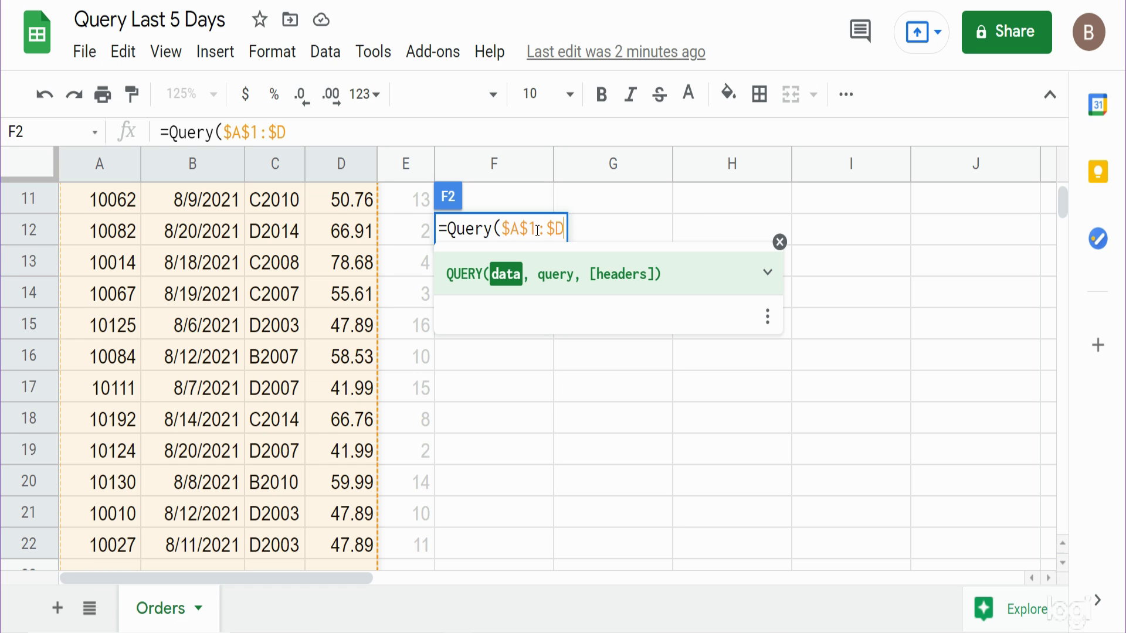
{"action": "type", "text": ","}
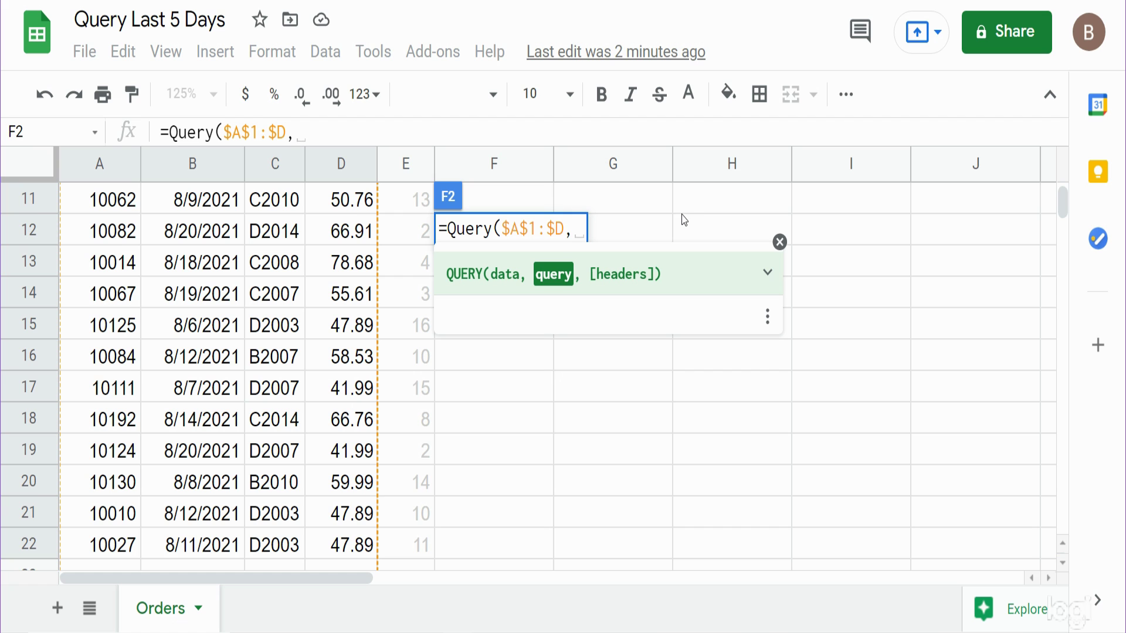
Step: Add the query string "Select * where B >= date '"& to F2's formula
{"action": "key", "text": "BackSpace"}
{"action": "type", "text": "\"Sele"}
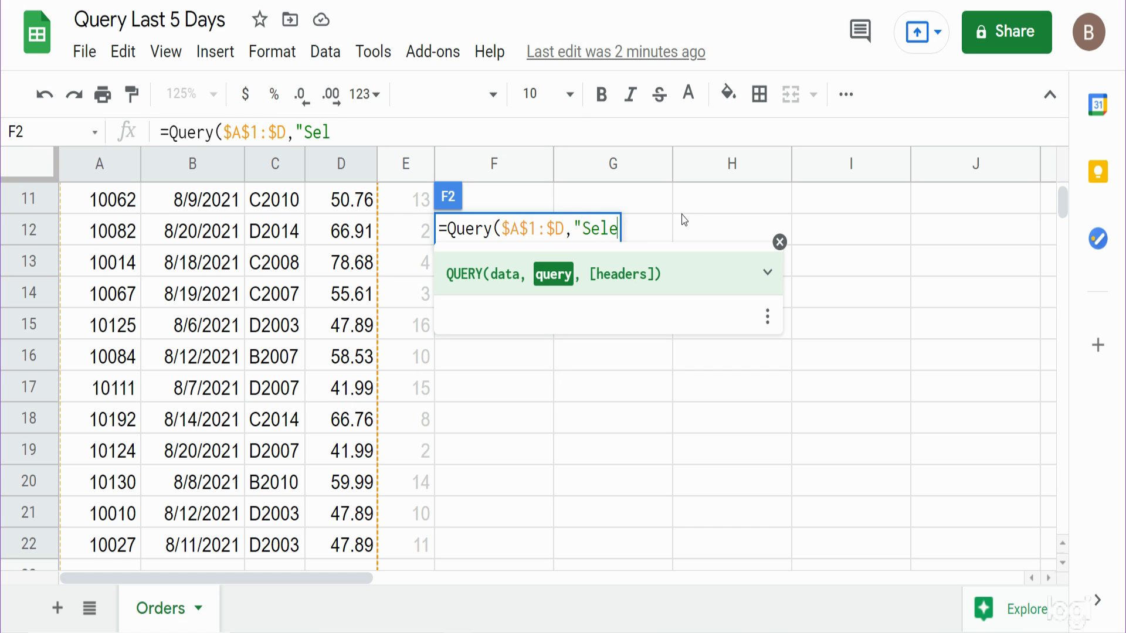
{"action": "type", "text": "ct"}
{"action": "scroll", "coordinate": [685, 220], "scroll_direction": "up", "scroll_amount": 5}
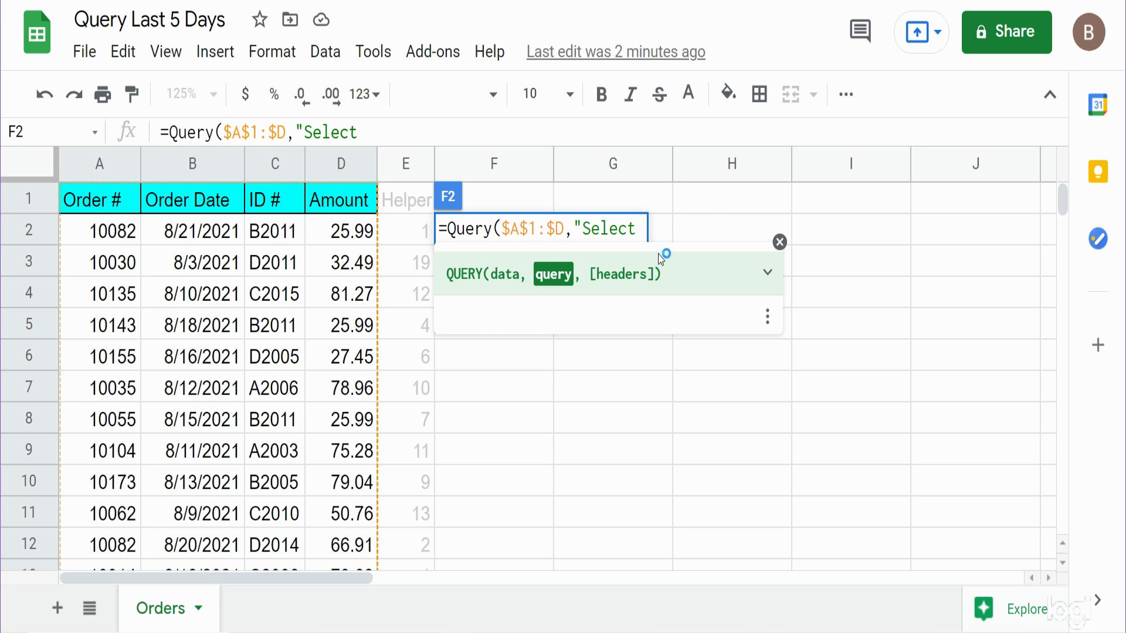
{"action": "type", "text": "* where"}
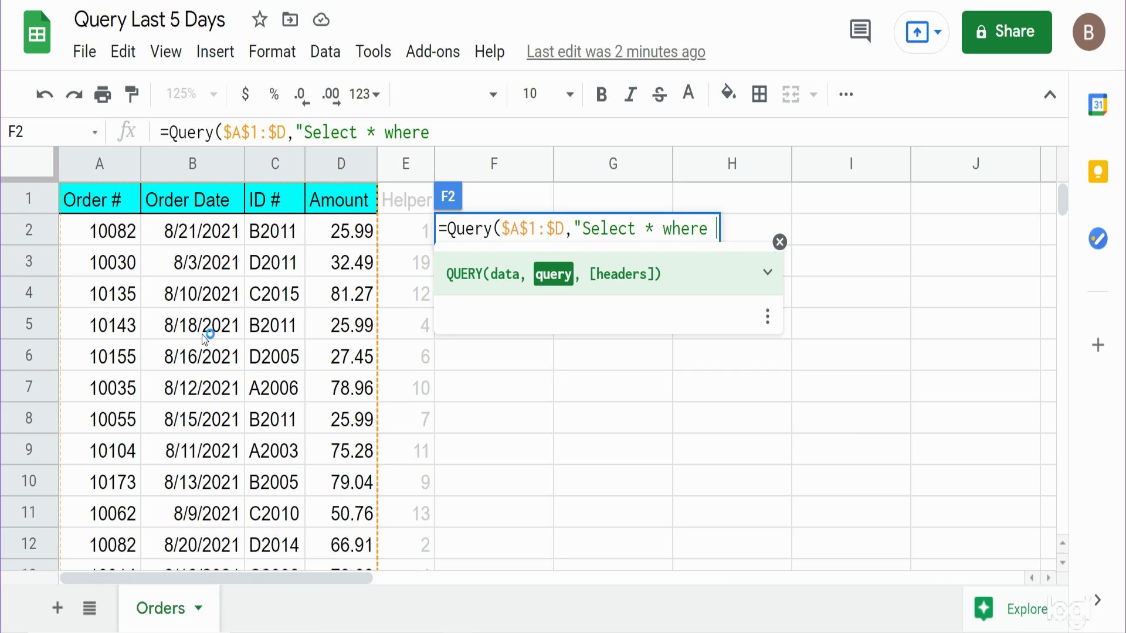
{"action": "type", "text": "B >="}
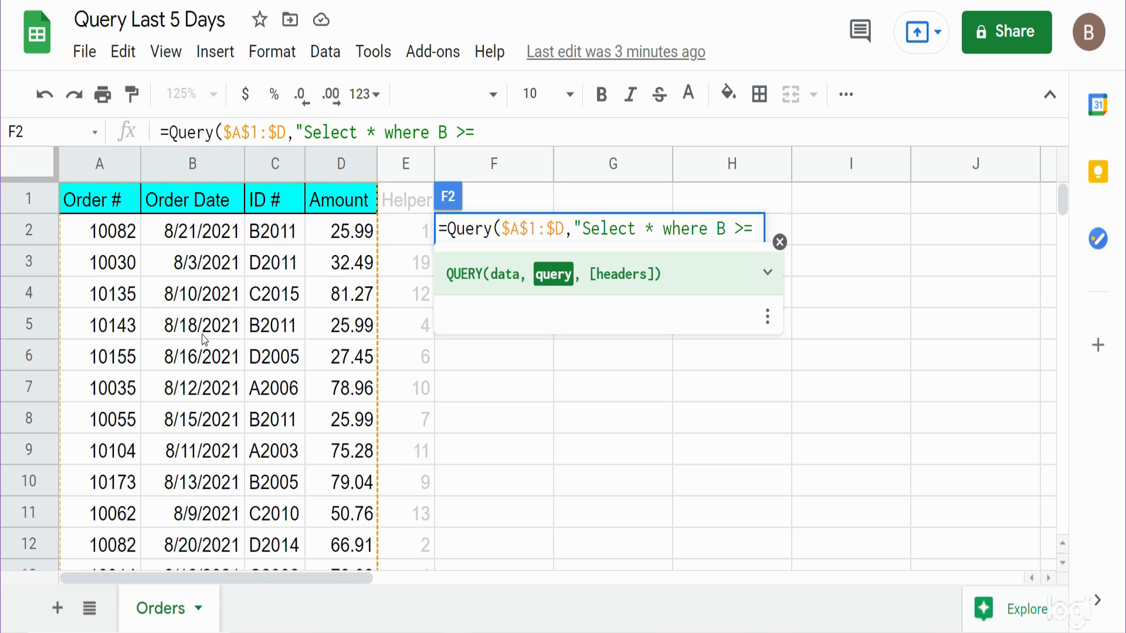
{"action": "type", "text": "date"}
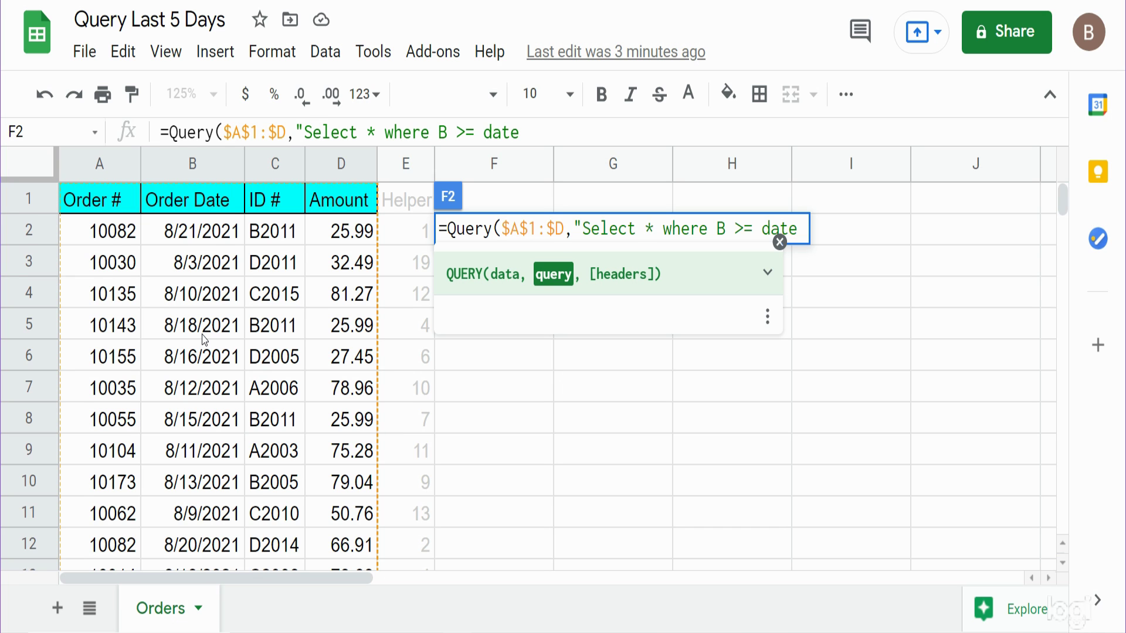
{"action": "type", "text": " '"}
{"action": "type", "text": "\"&"}
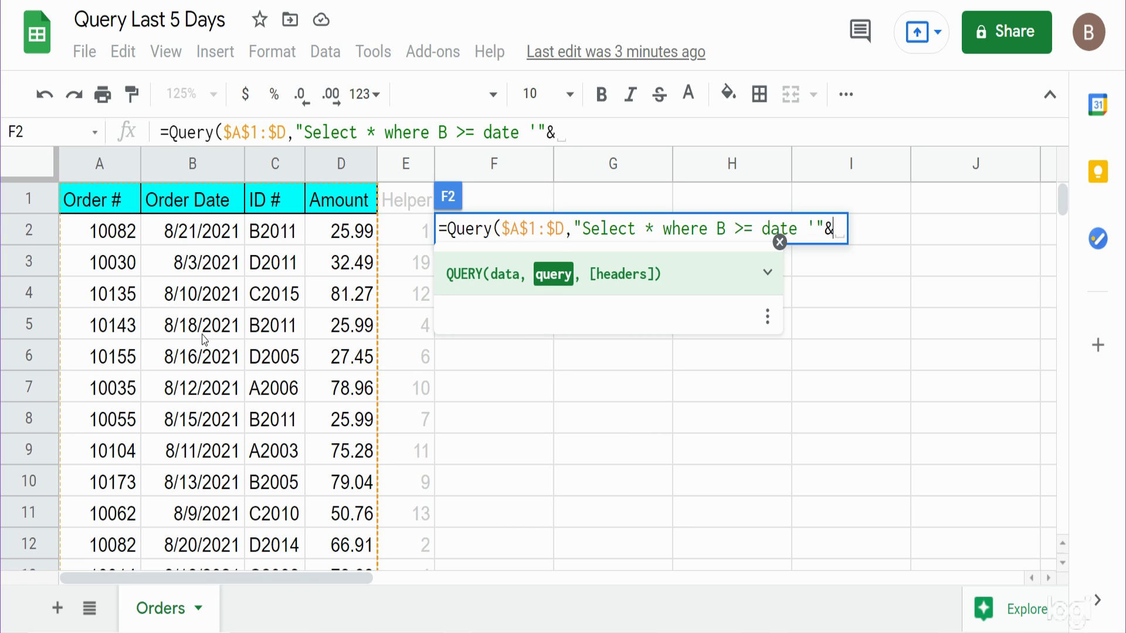
Step: Insert Text(Today()-5,"yyyy-mm-dd") as the date threshold, correcting the extra d
{"action": "type", "text": "Tex"}
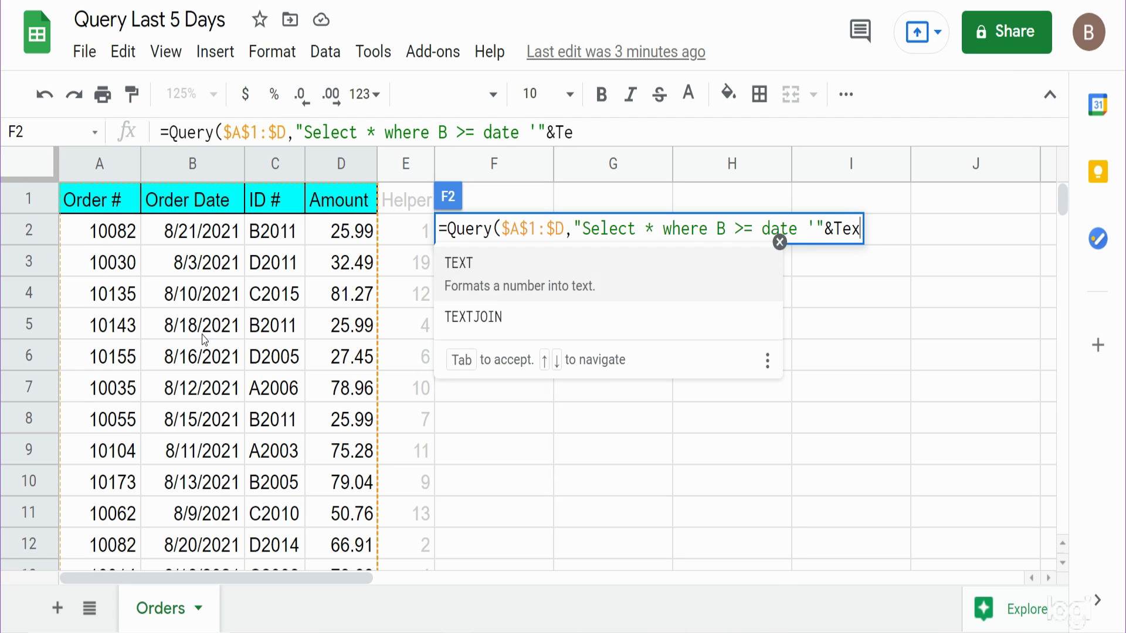
{"action": "type", "text": "t("}
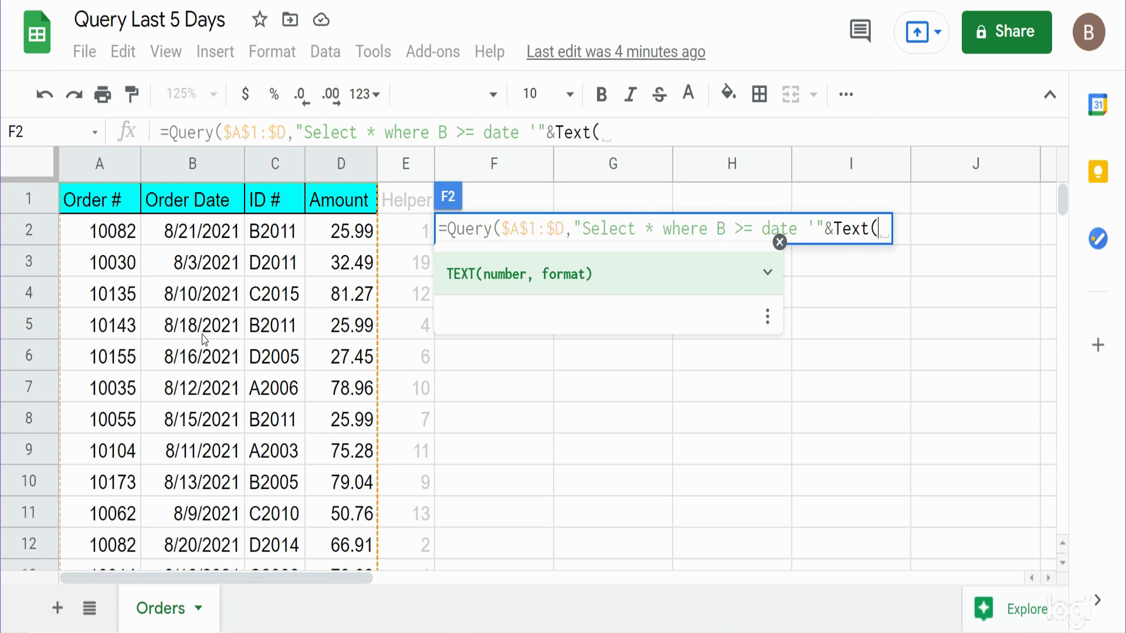
{"action": "type", "text": ")"}
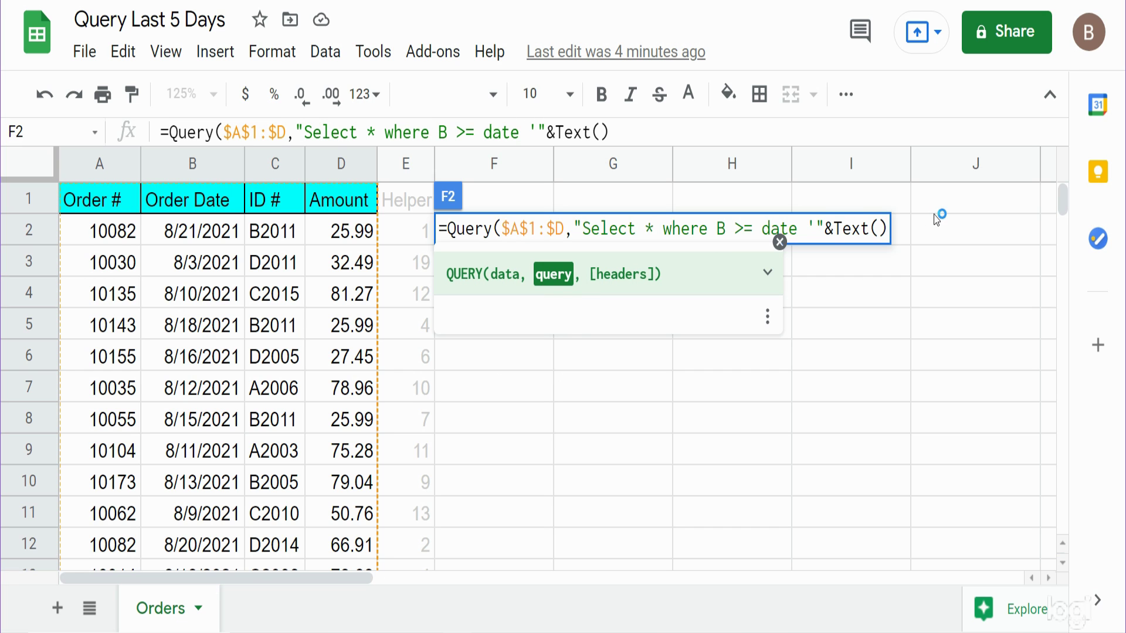
{"action": "left_click", "coordinate": [878, 227]}
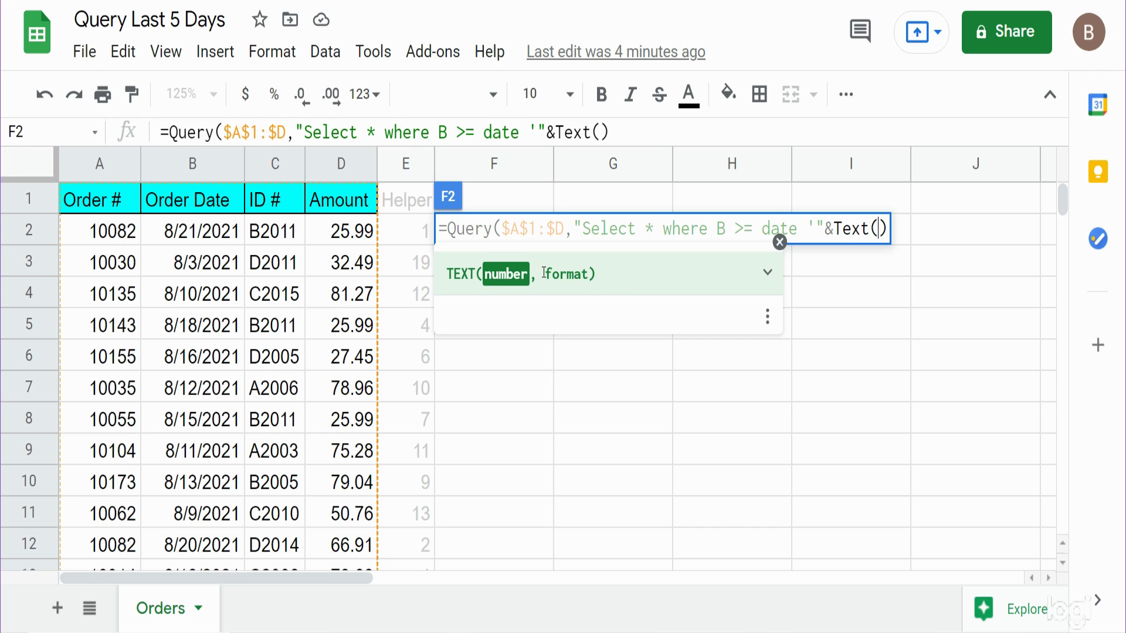
{"action": "type", "text": "Today"}
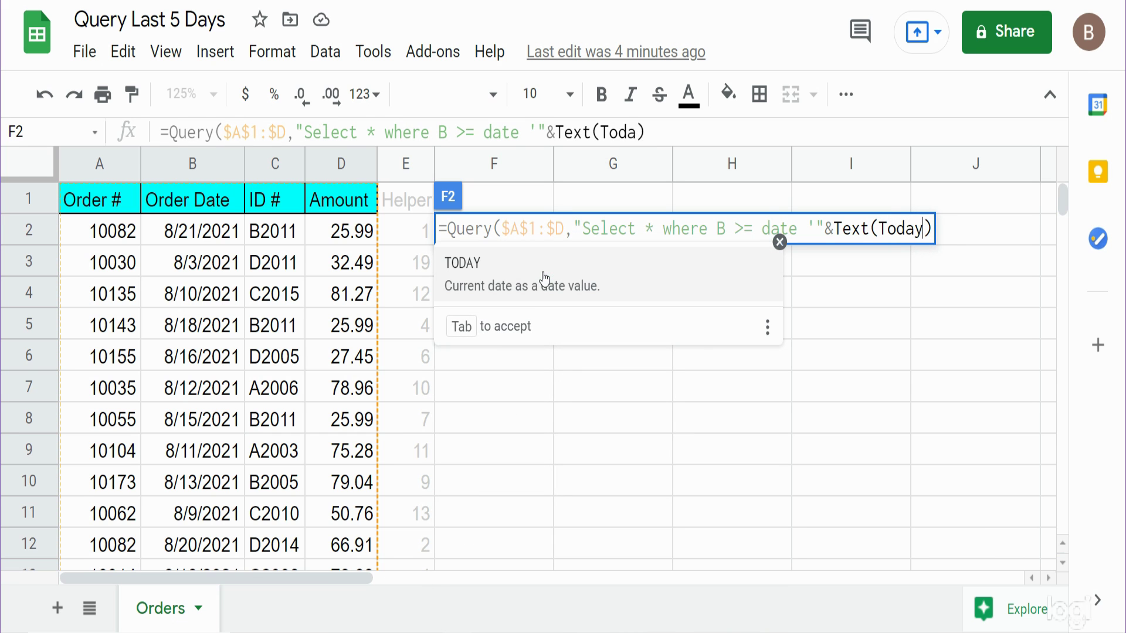
{"action": "type", "text": "()"}
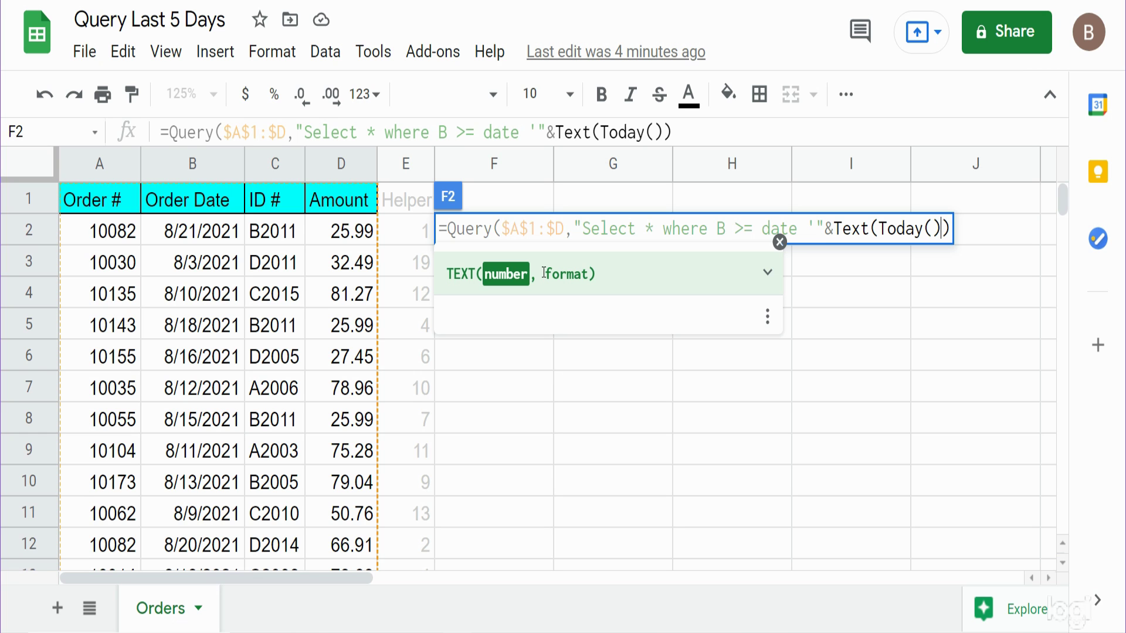
{"action": "type", "text": "-"}
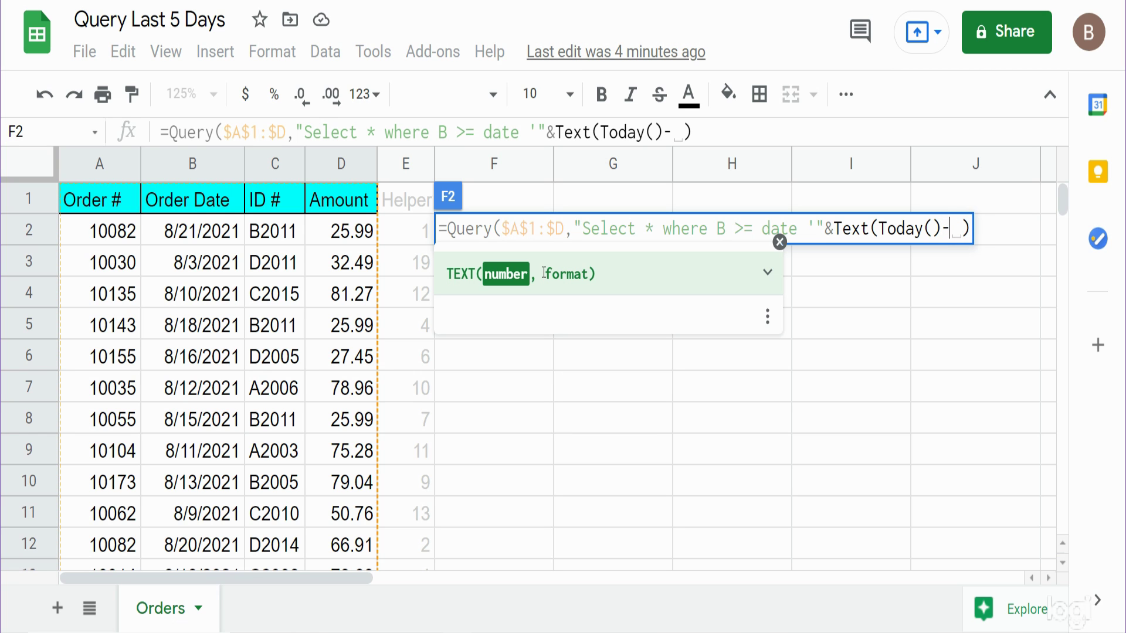
{"action": "type", "text": "5"}
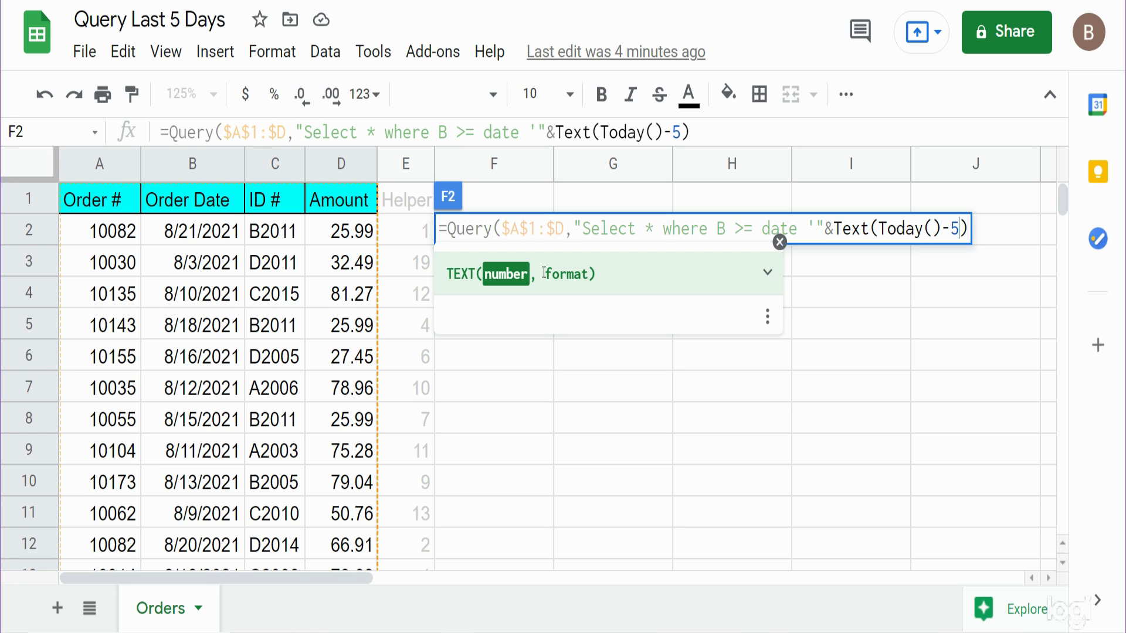
{"action": "type", "text": ","}
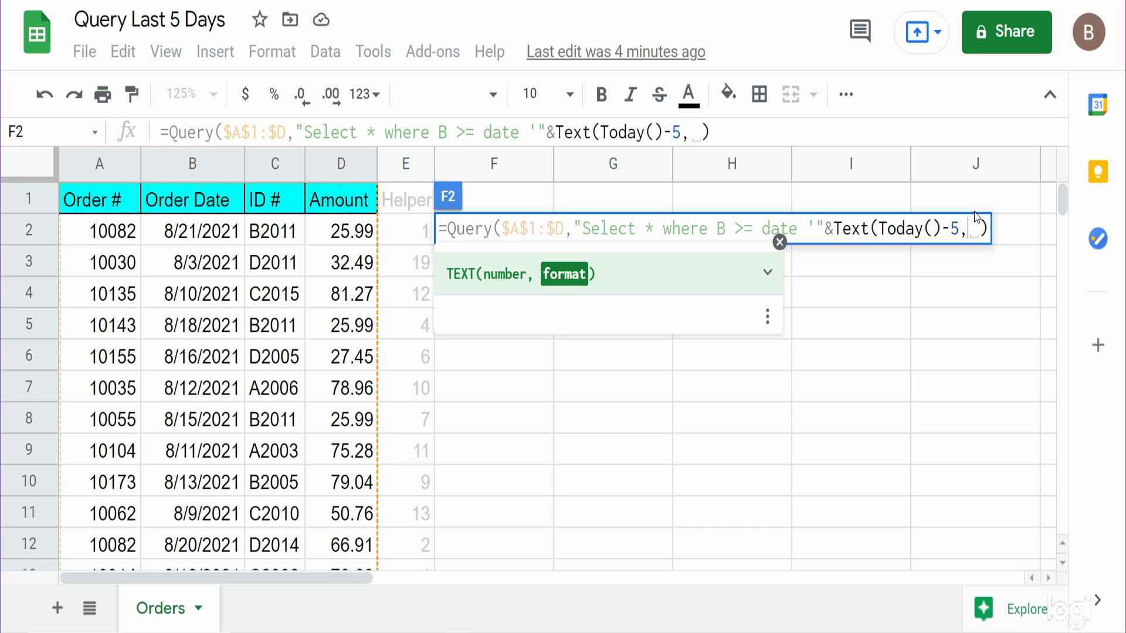
{"action": "type", "text": "\"\""}
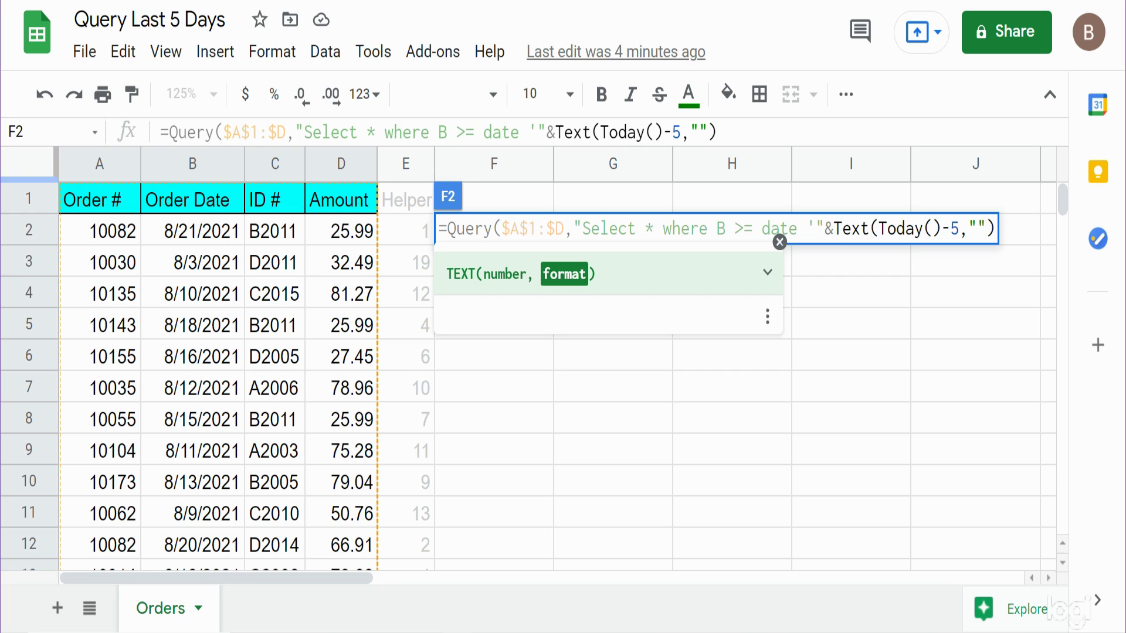
{"action": "type", "text": "yyyy"}
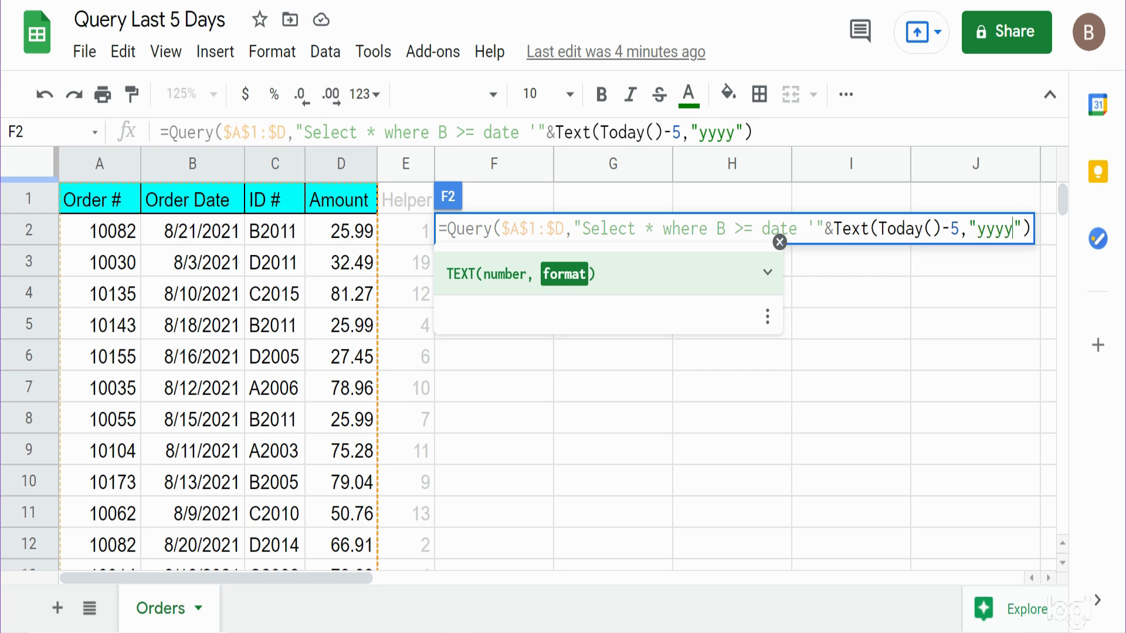
{"action": "type", "text": "-mm"}
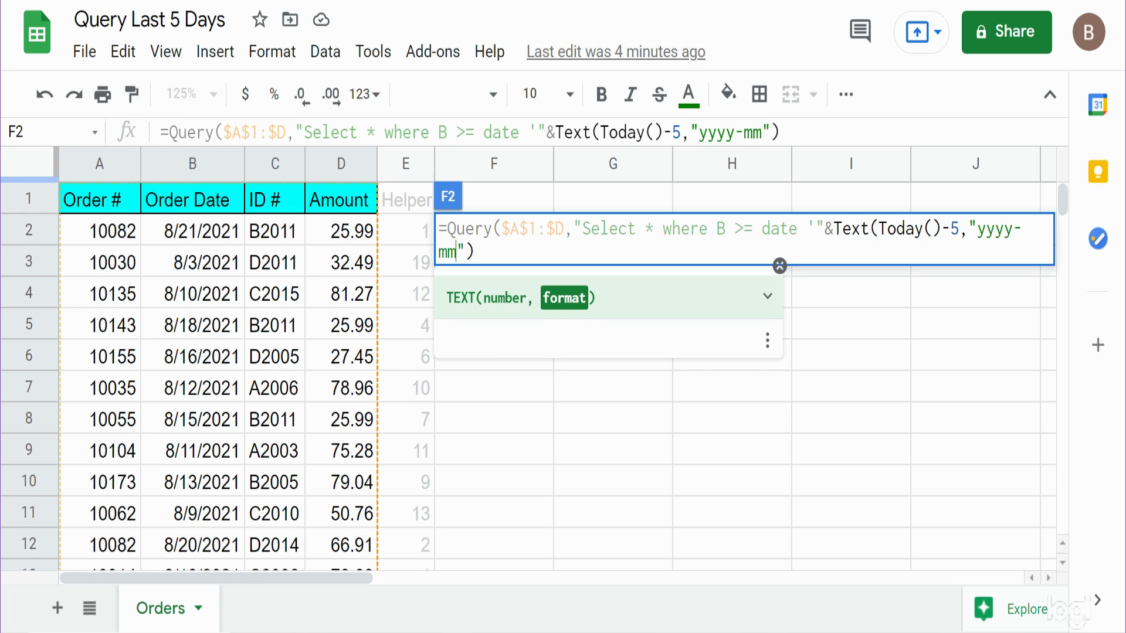
{"action": "type", "text": "-ddd"}
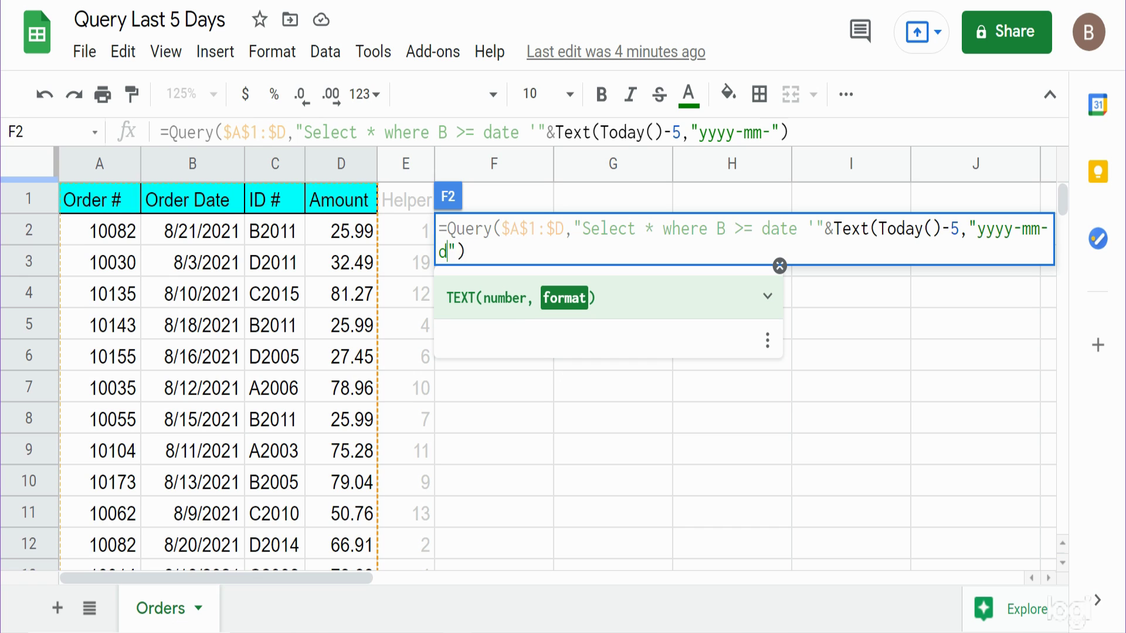
{"action": "key", "text": "BackSpace"}
{"action": "key", "text": "Right"}
{"action": "key", "text": "Right"}
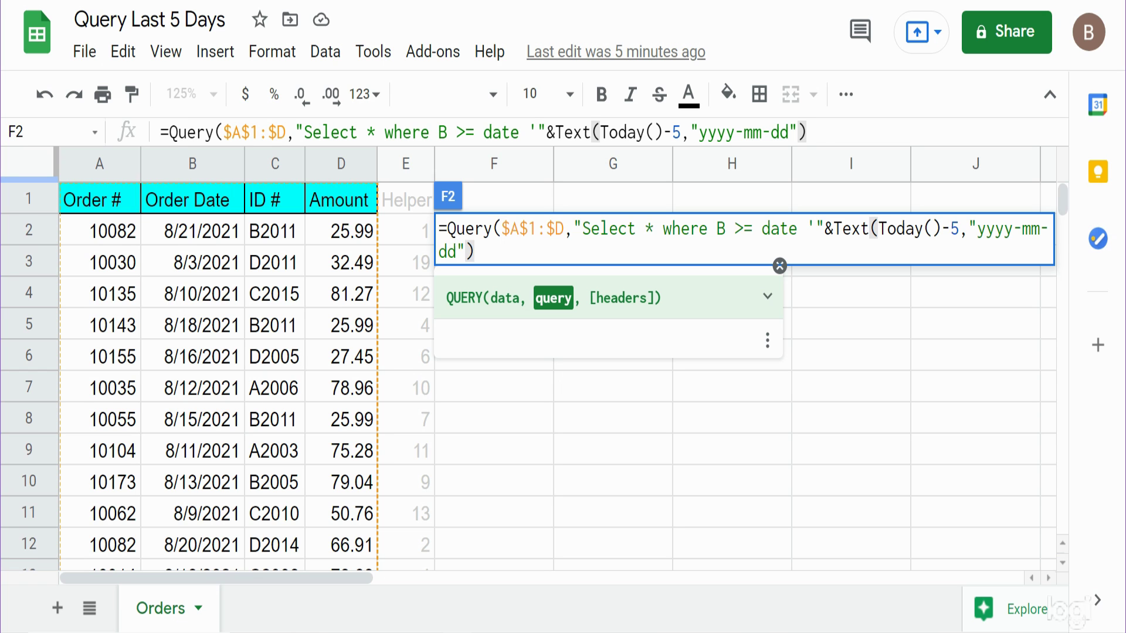
Step: Close the date quote, then add Order by B desc with headers argument 1
{"action": "type", "text": "&"}
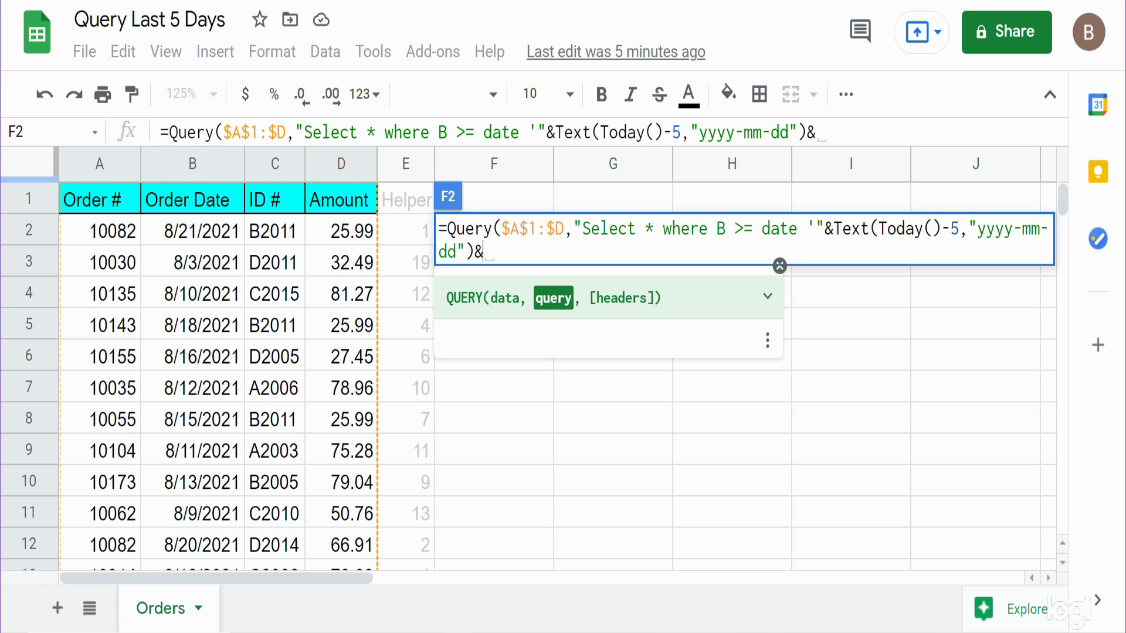
{"action": "type", "text": "\""}
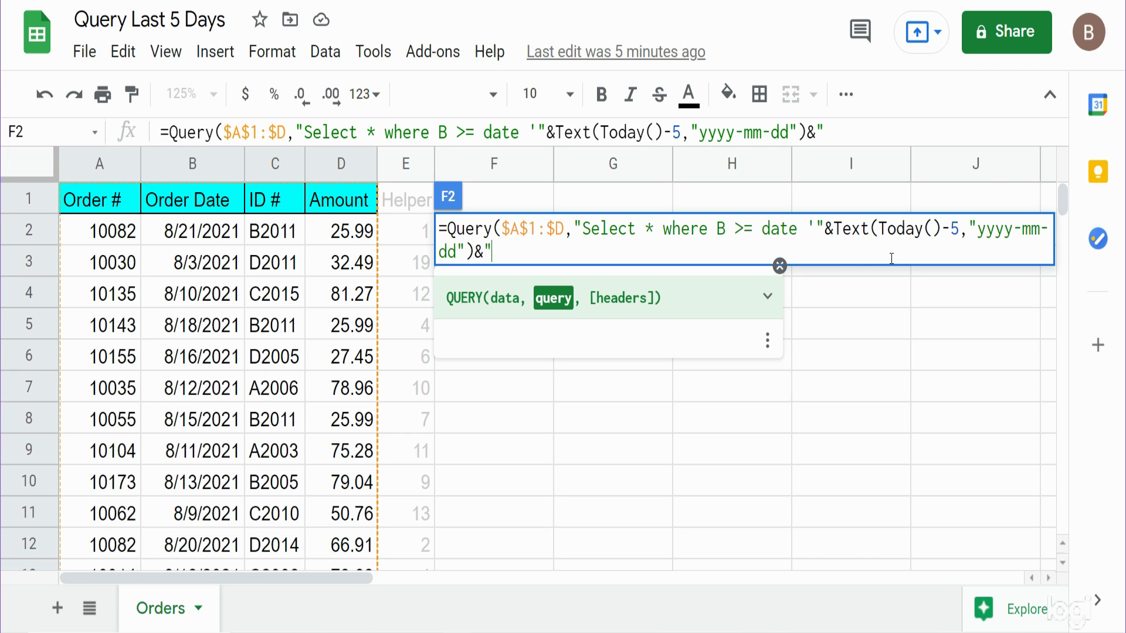
{"action": "double_click", "coordinate": [812, 225]}
{"action": "left_click", "coordinate": [530, 254]}
{"action": "type", "text": "'"}
{"action": "type", "text": "Order by B"}
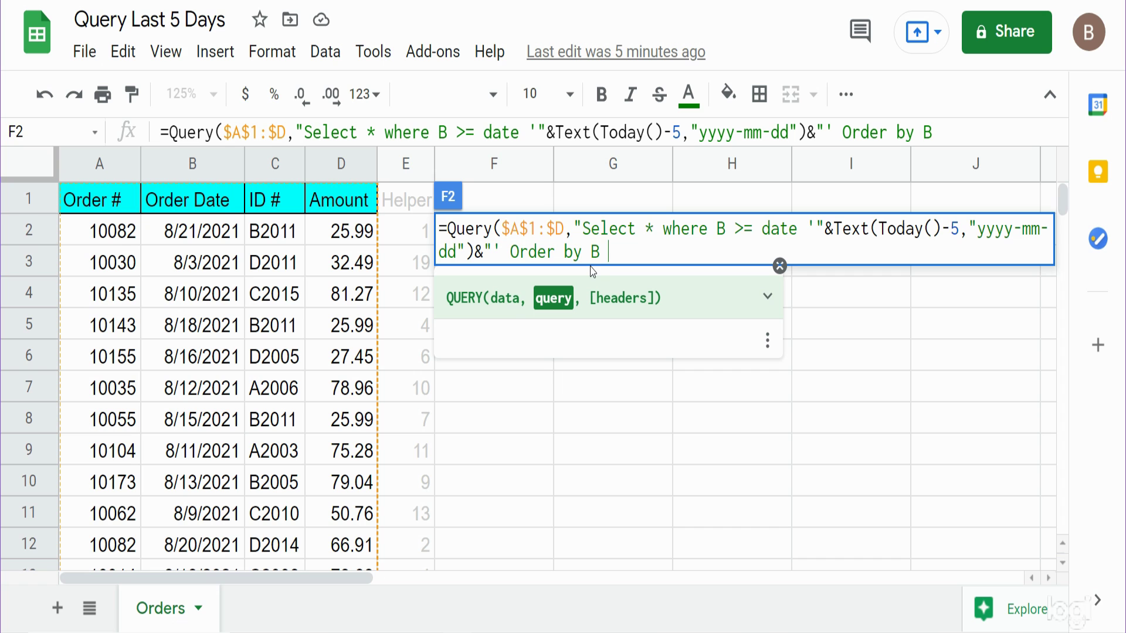
{"action": "type", "text": "desc"}
{"action": "type", "text": "\""}
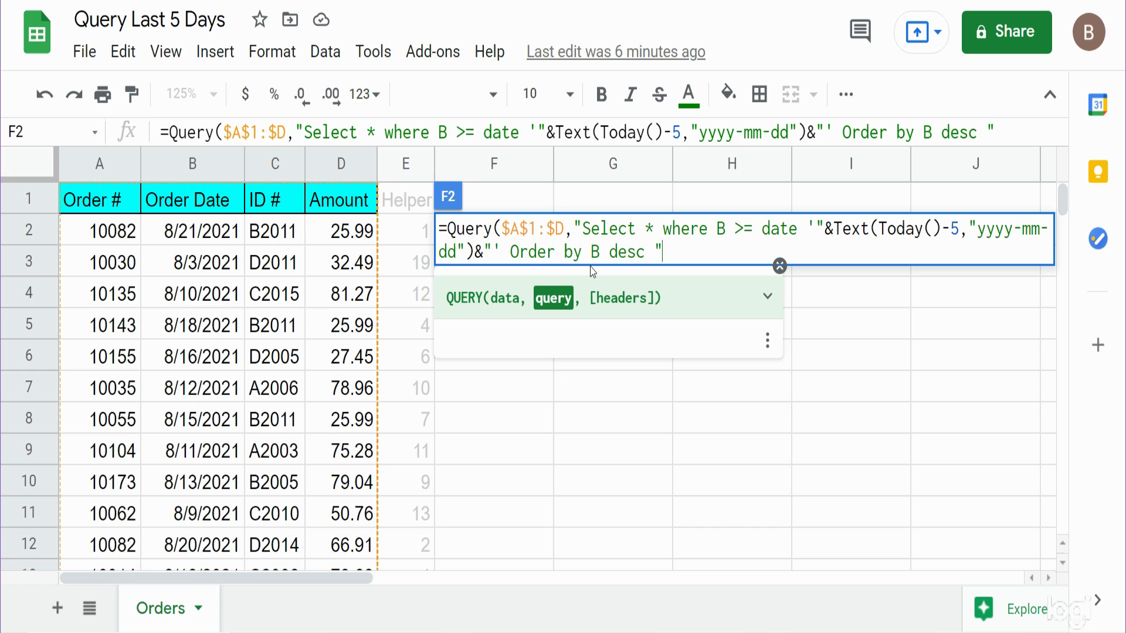
{"action": "type", "text": ","}
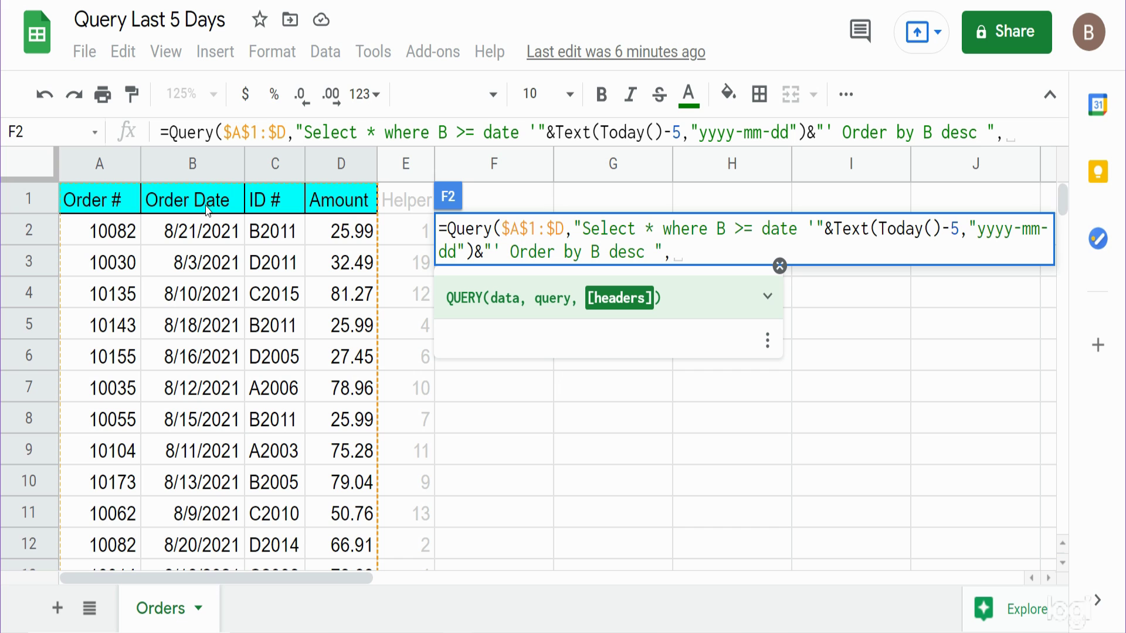
{"action": "type", "text": "1"}
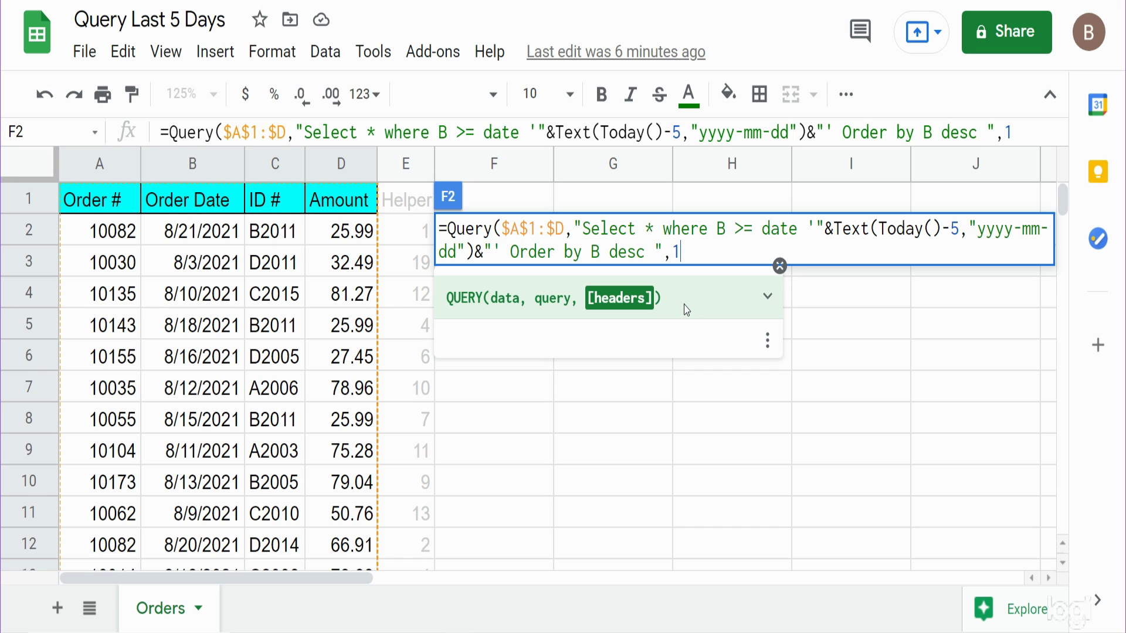
{"action": "type", "text": ")"}
Step: Commit the formula and confirm the returned dates start at 8/18/2021, newest first
{"action": "key", "text": "Return"}
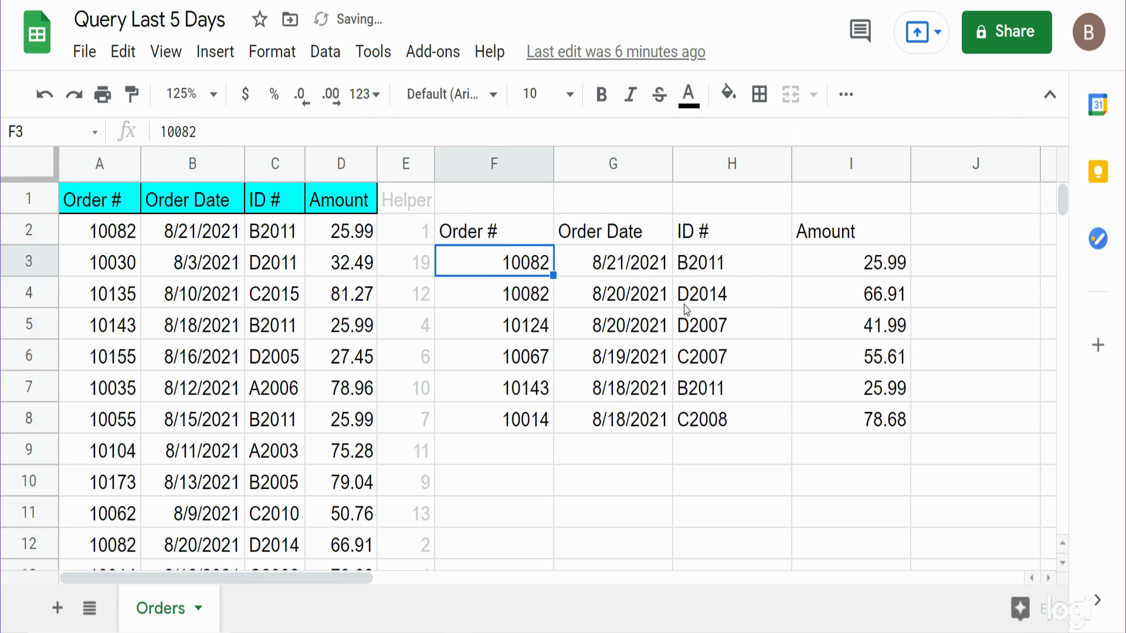
{"action": "left_click", "coordinate": [651, 275]}
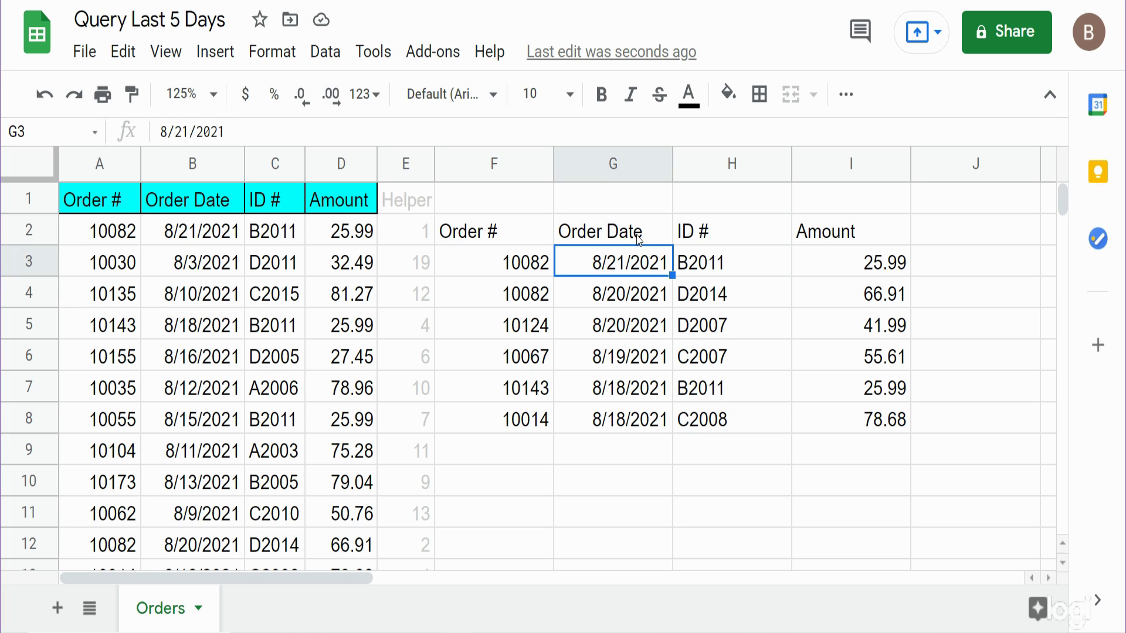
{"action": "left_click_drag", "start_coordinate": [640, 241], "coordinate": [645, 424]}
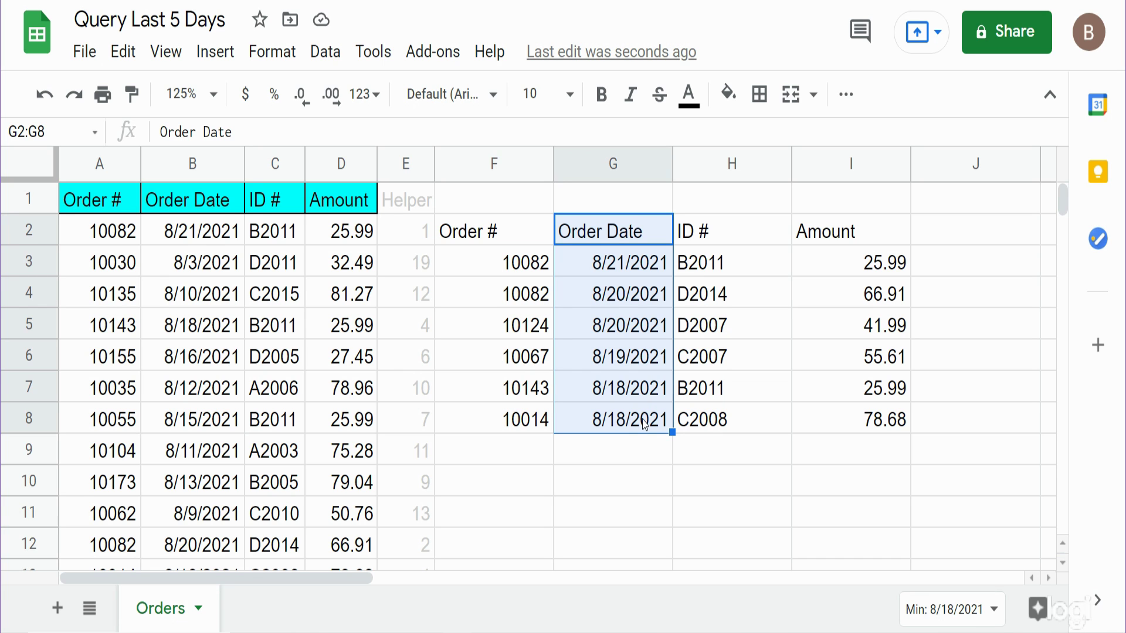
{"action": "left_click", "coordinate": [519, 242]}
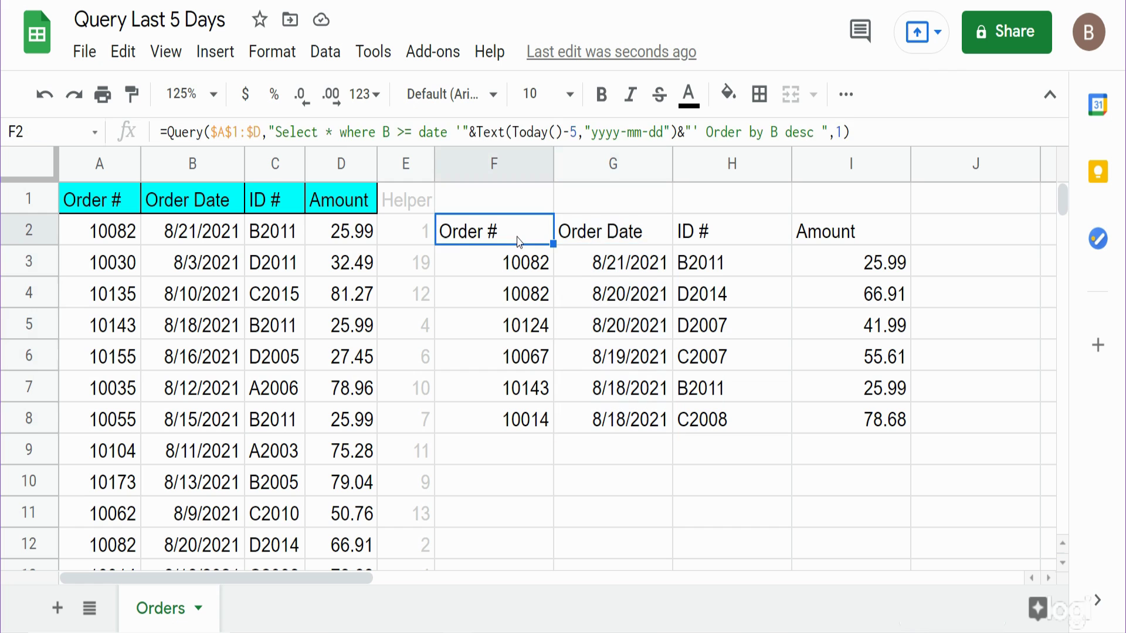
{"action": "double_click", "coordinate": [519, 242]}
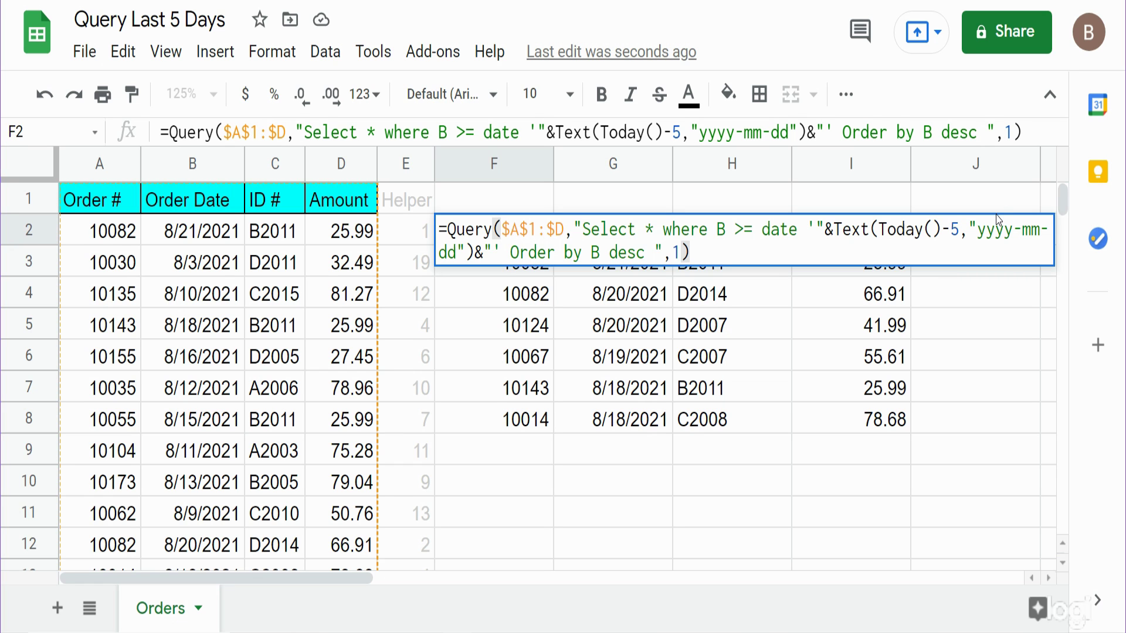
{"action": "key", "text": "Return"}
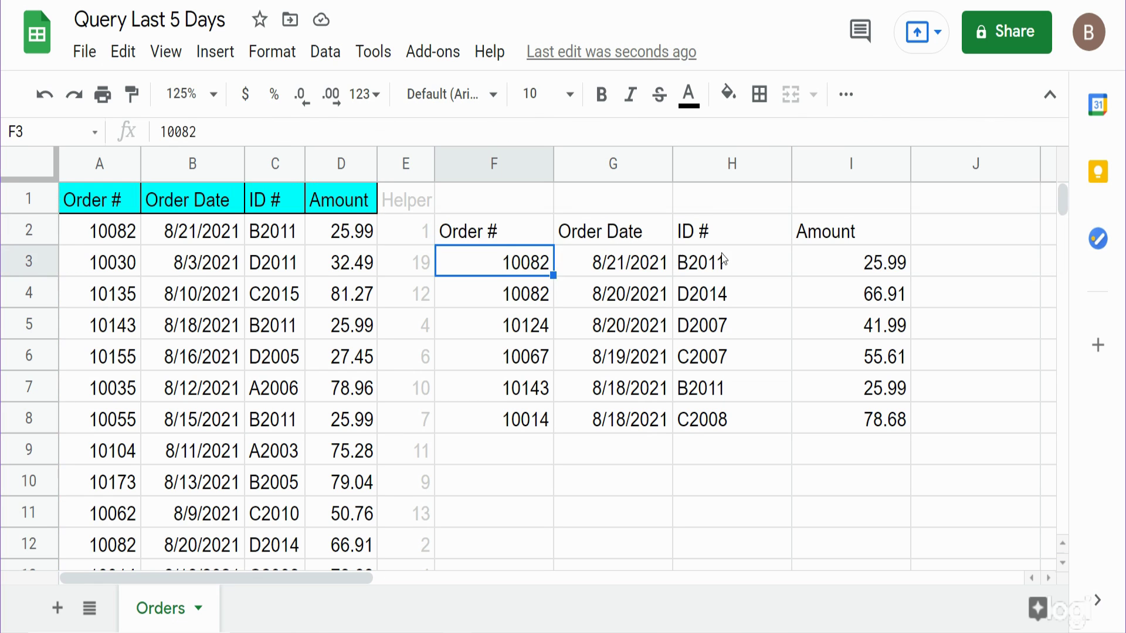
{"action": "left_click", "coordinate": [507, 231]}
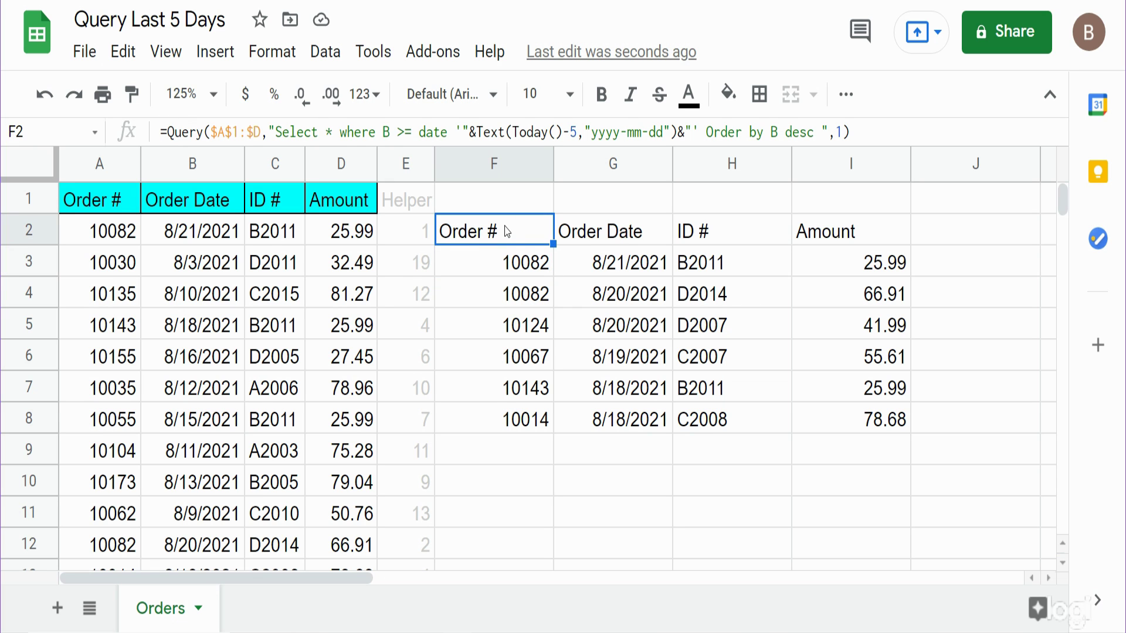